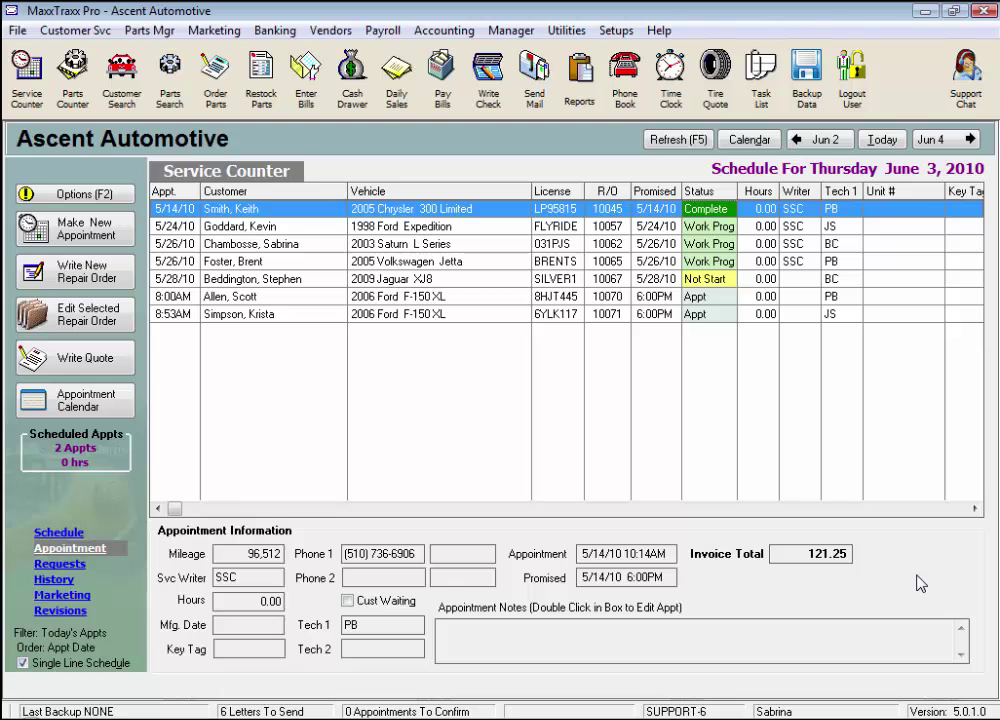
- Open repair order 10070 and show the Add labor submenu for its Window Regulator concern
left_click(465, 296)
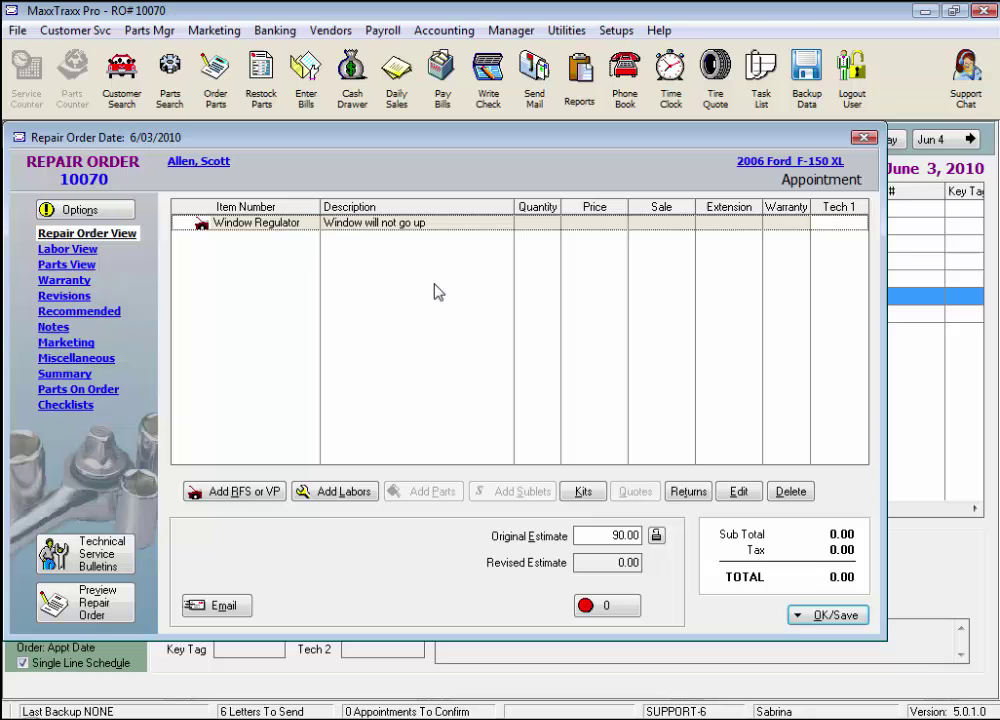
left_click(335, 498)
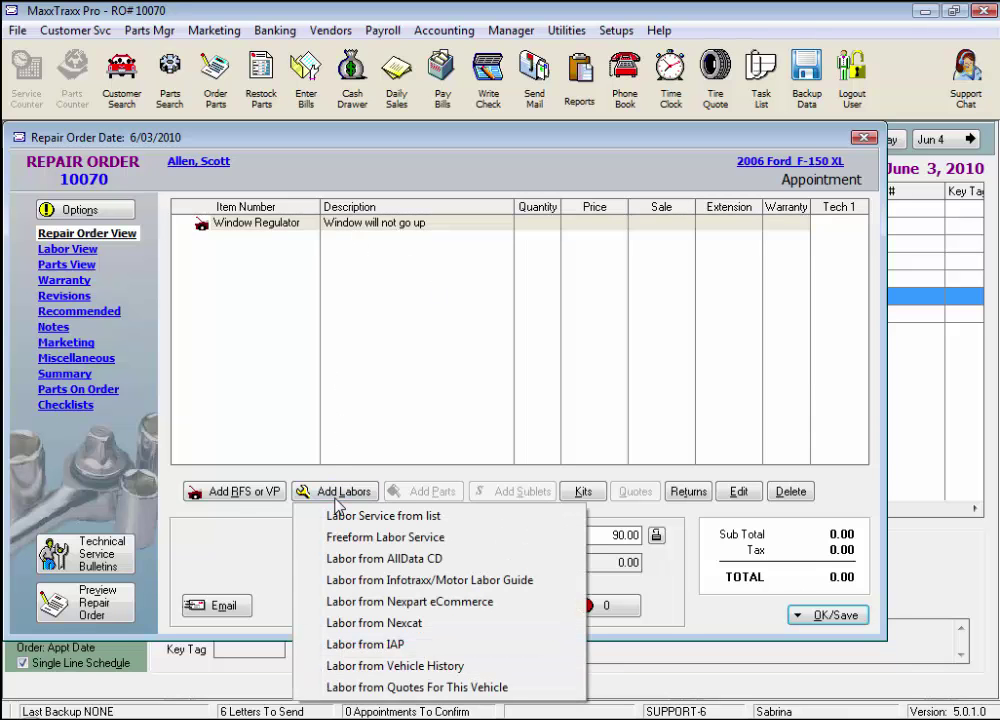
left_click(368, 231)
right_click(368, 231)
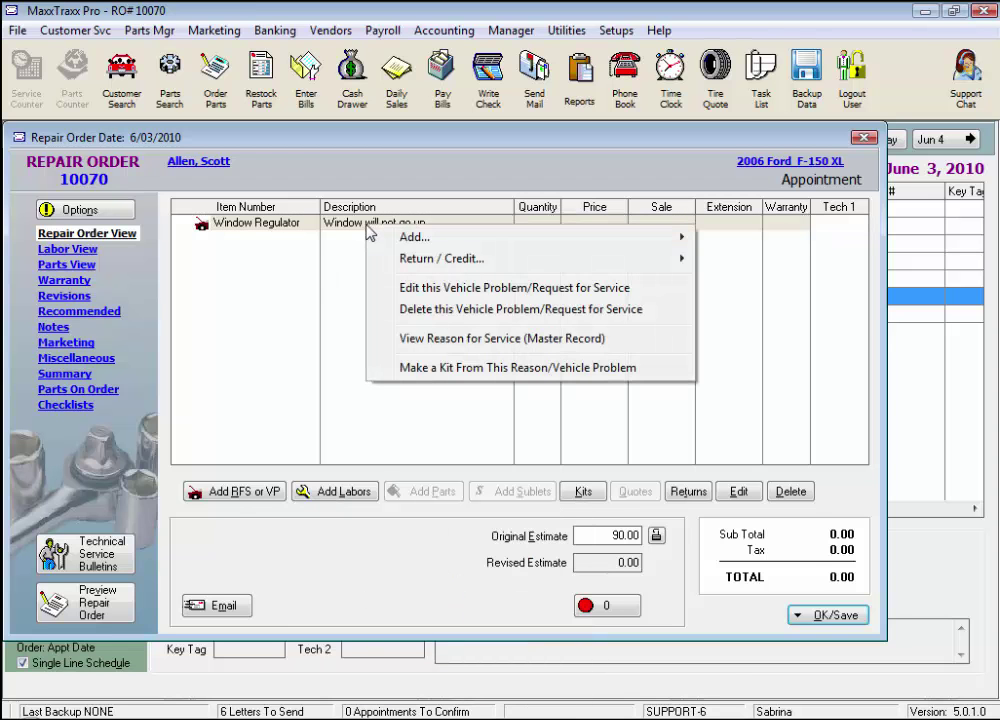
mouse_move(446, 242)
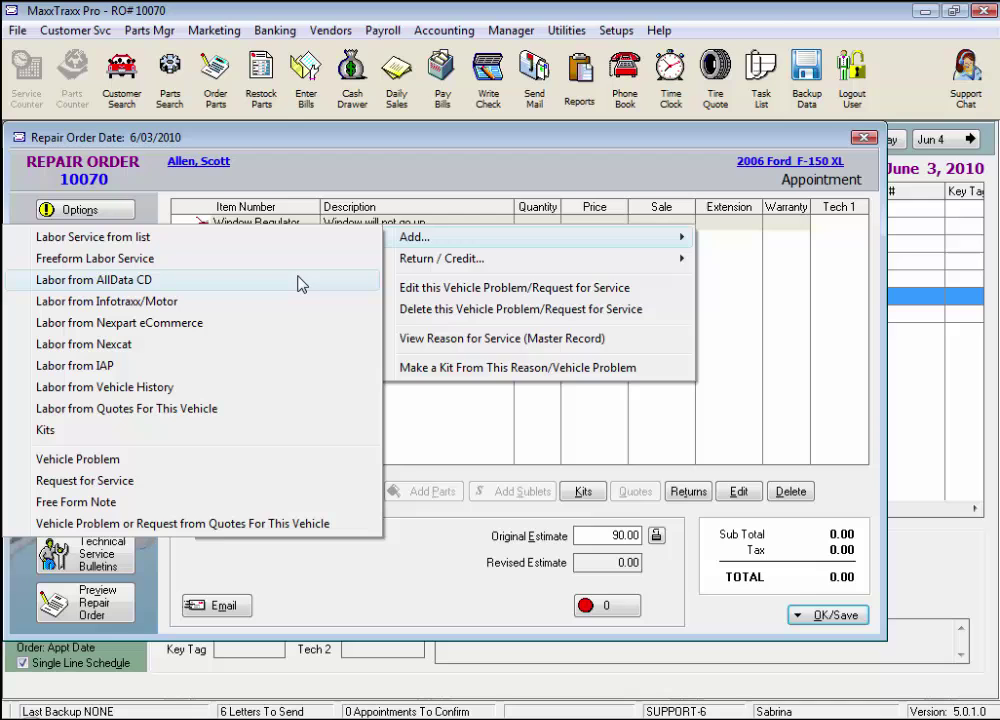
- Open the AllData labor lookup for the 2006 Ford F-150 and browse the Windows and Glass jobs
left_click(296, 282)
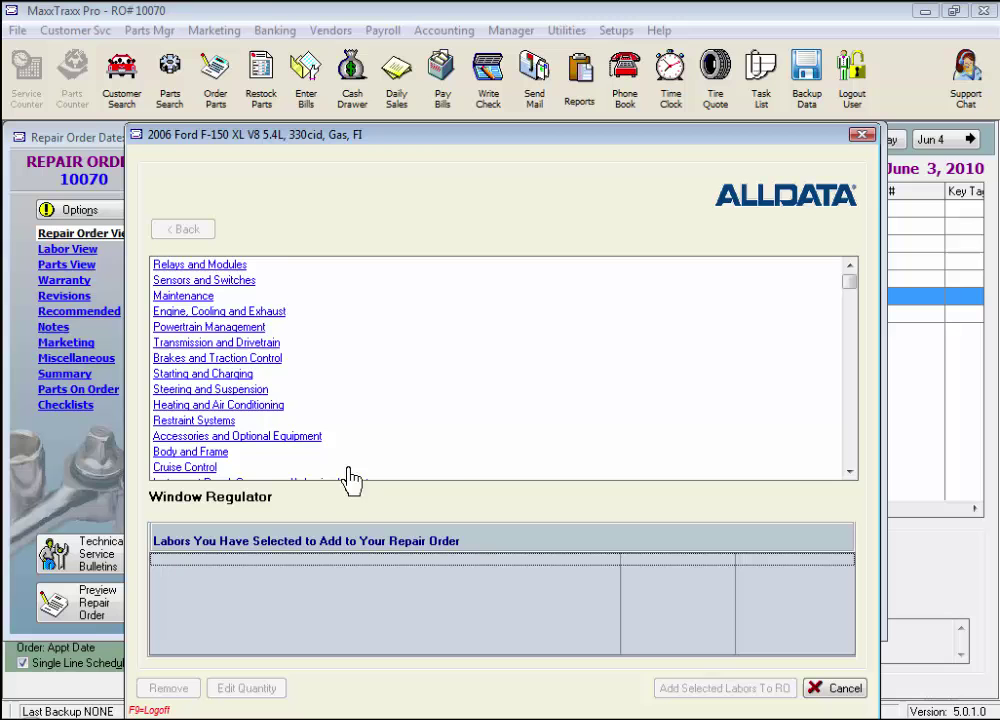
left_click(849, 471)
left_click(849, 471)
left_click(849, 471)
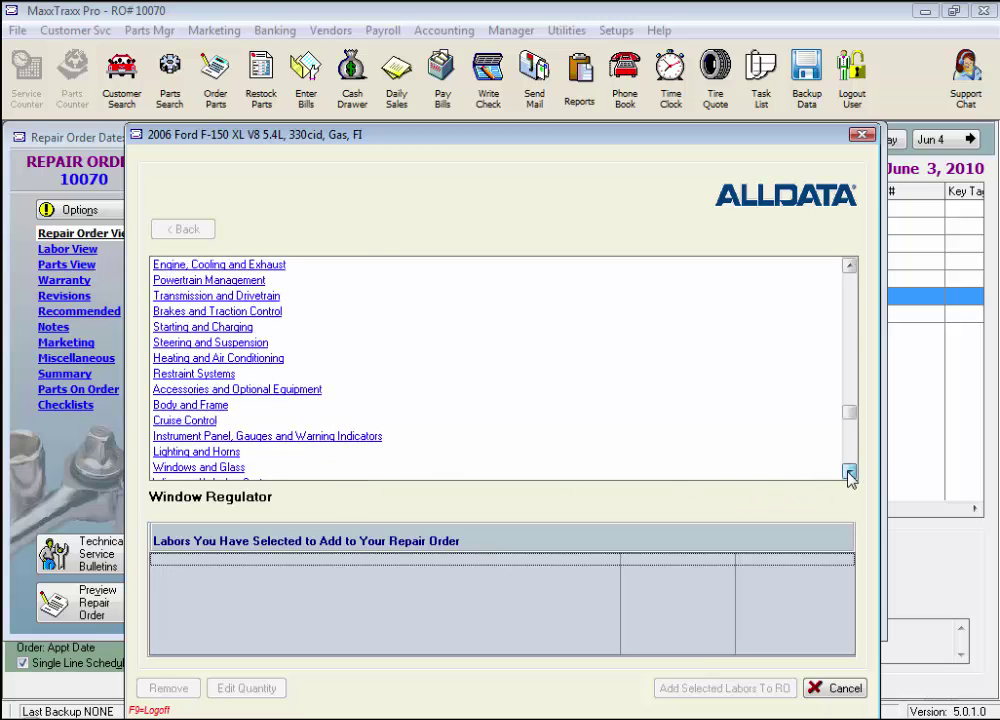
left_click(849, 471)
left_click(228, 453)
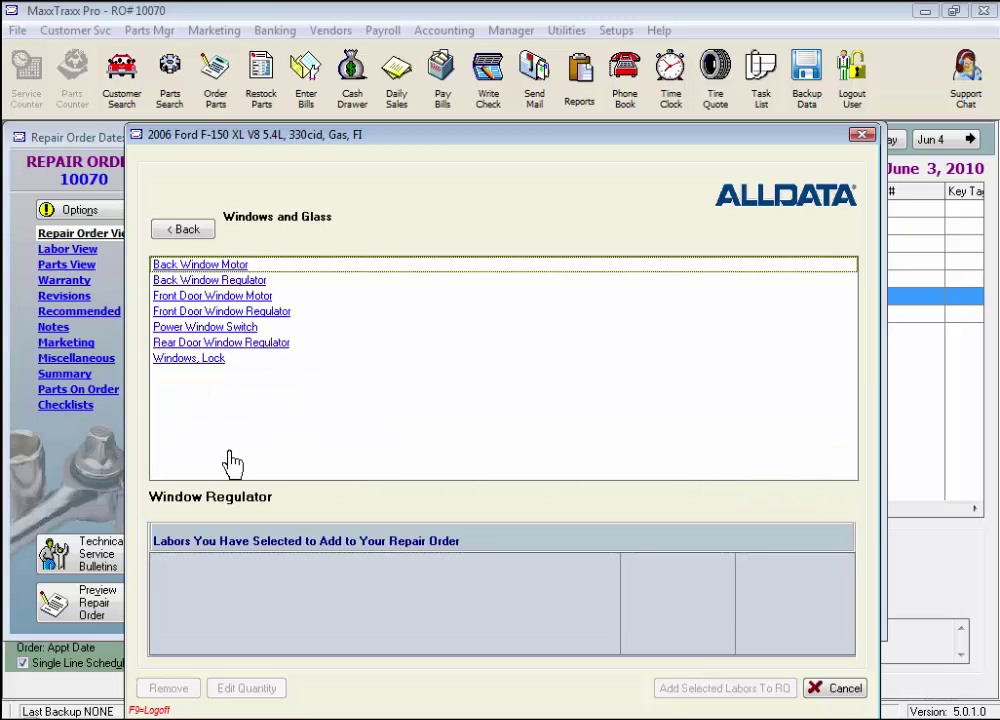
left_click(232, 281)
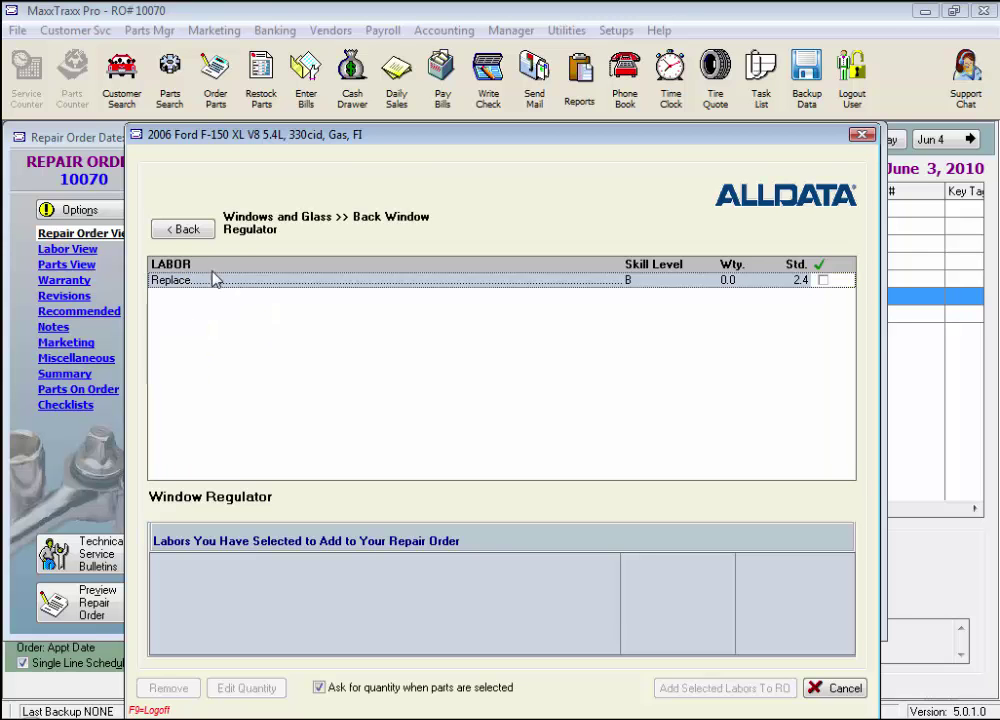
left_click(177, 230)
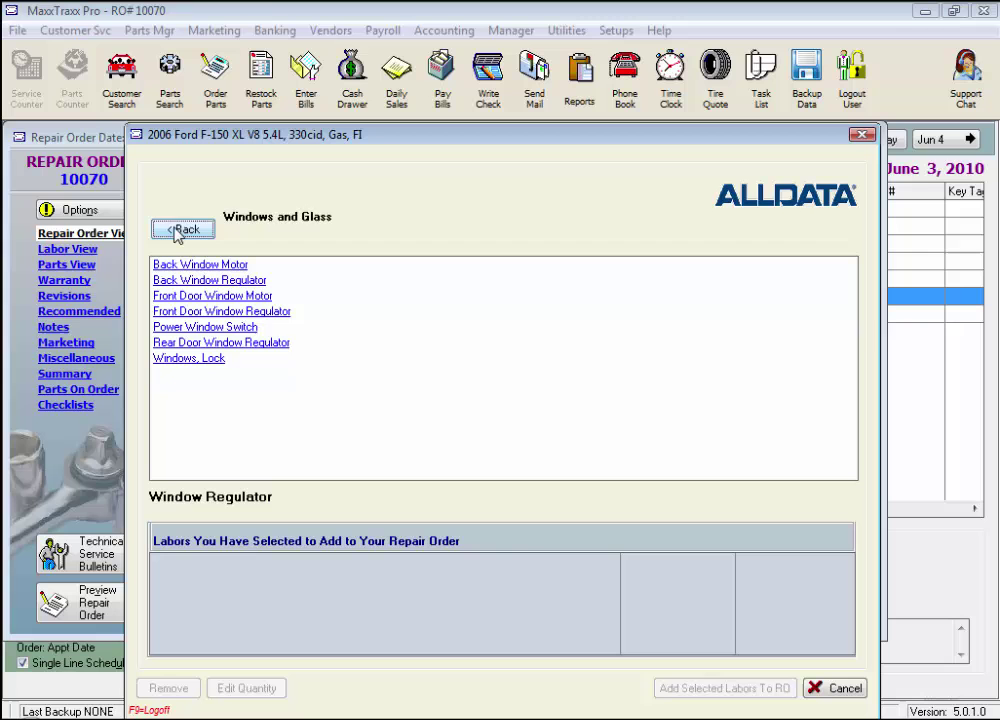
- Queue the Front Door Window Regulator, Replace, One Side labor at quantity 1
left_click(183, 312)
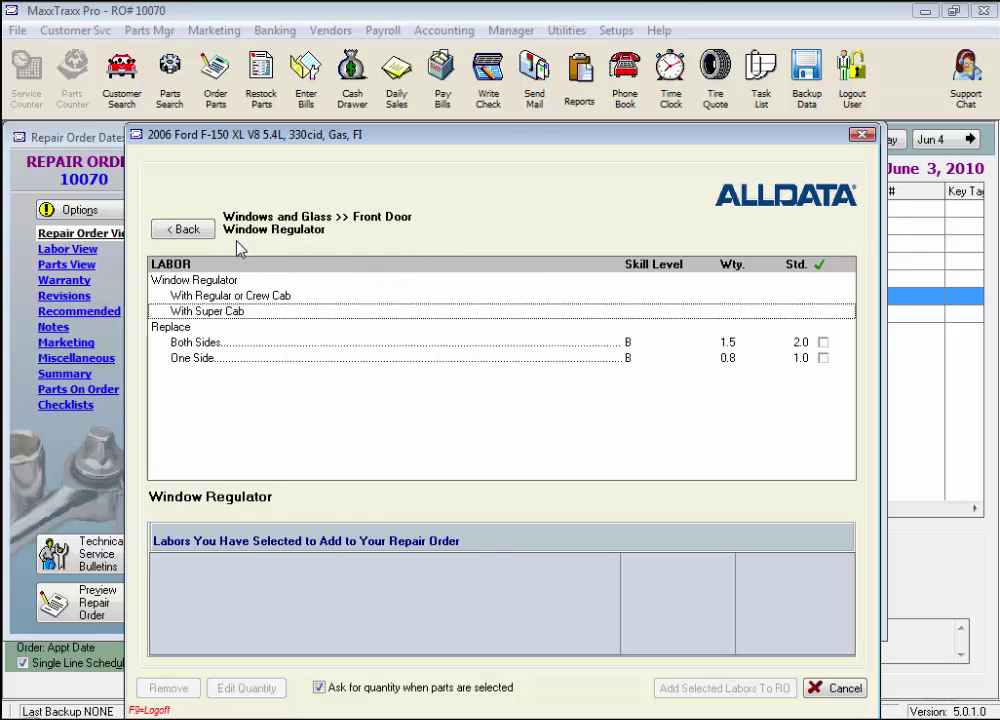
left_click(824, 359)
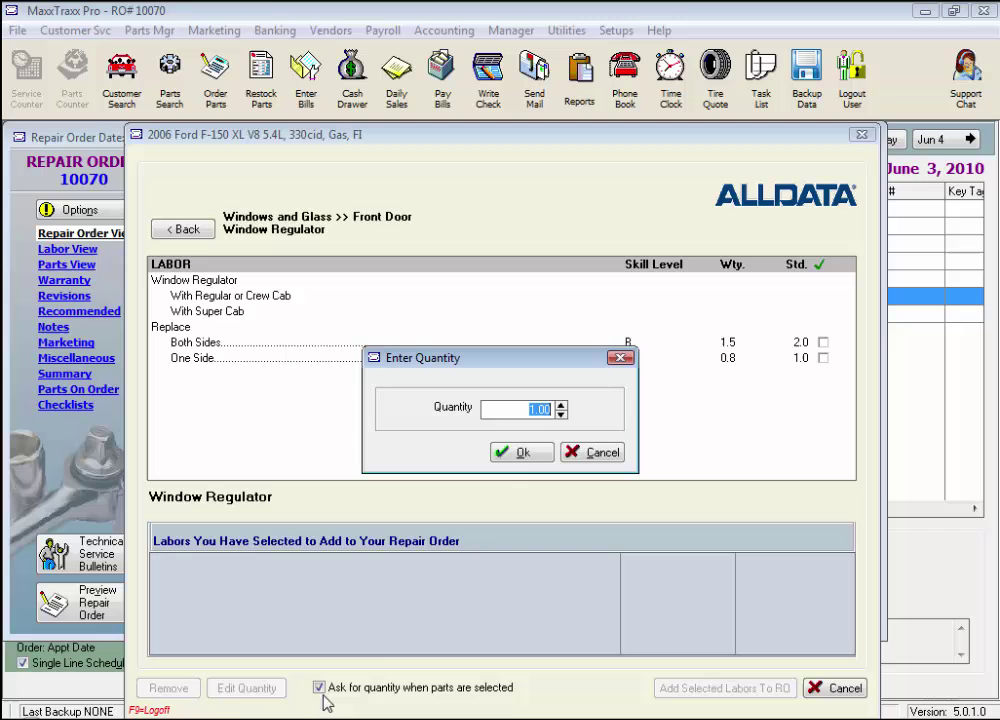
left_click(539, 457)
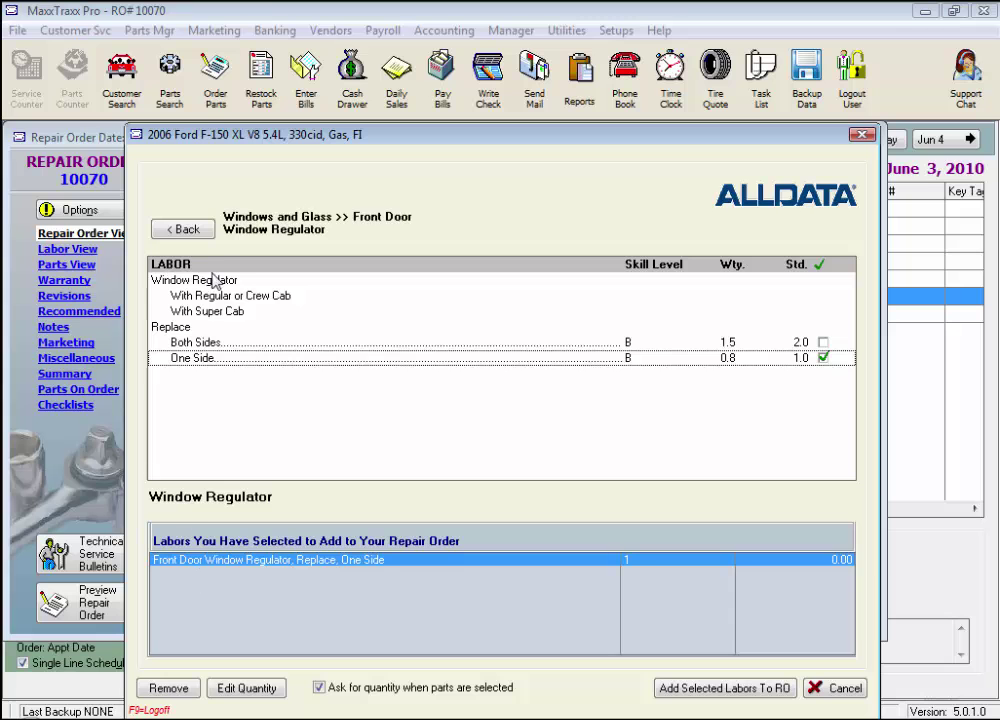
- Navigate back to the top categories and open Maintenance >> Alignment labor times
left_click(185, 230)
left_click(206, 237)
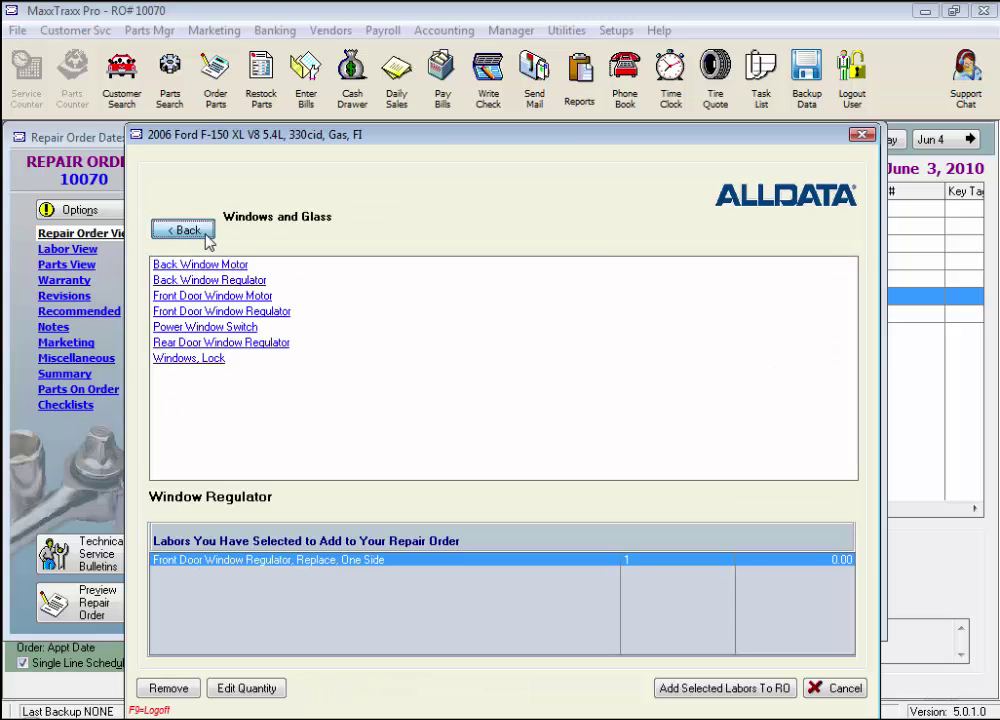
left_click(203, 298)
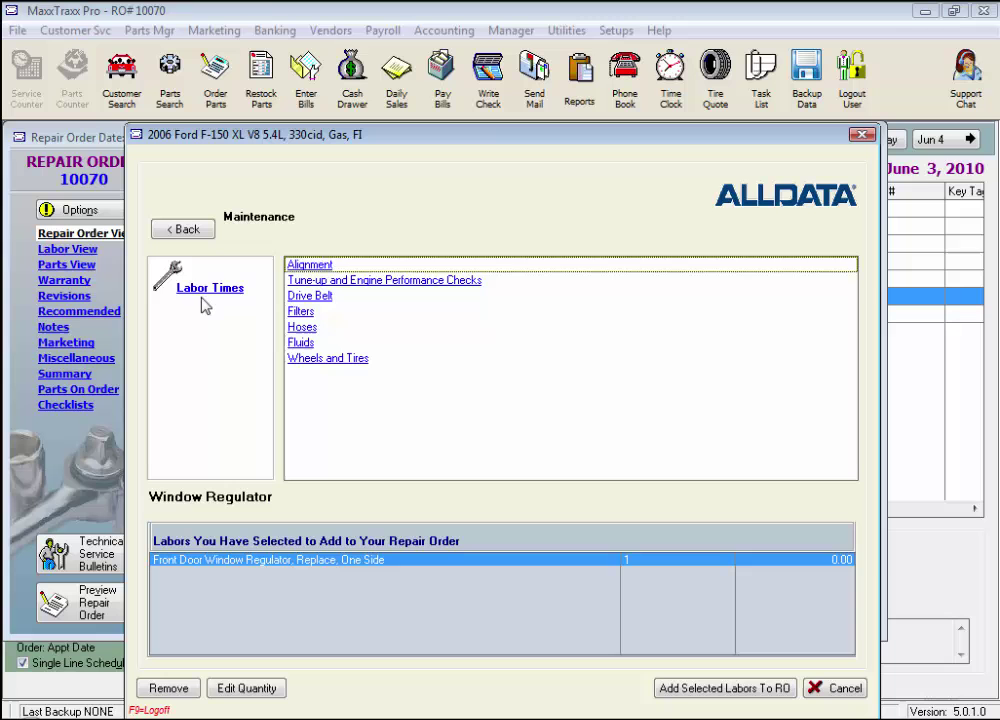
left_click(308, 267)
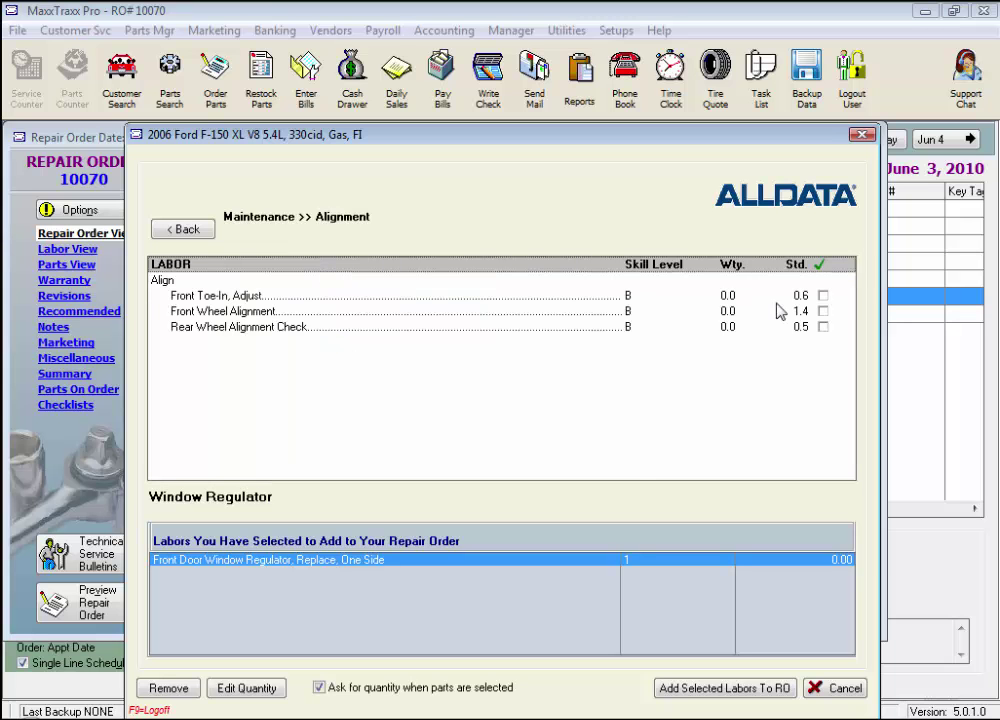
- Queue Front Toe-In, Adjust, then remove it so only the regulator labor remains
left_click(822, 296)
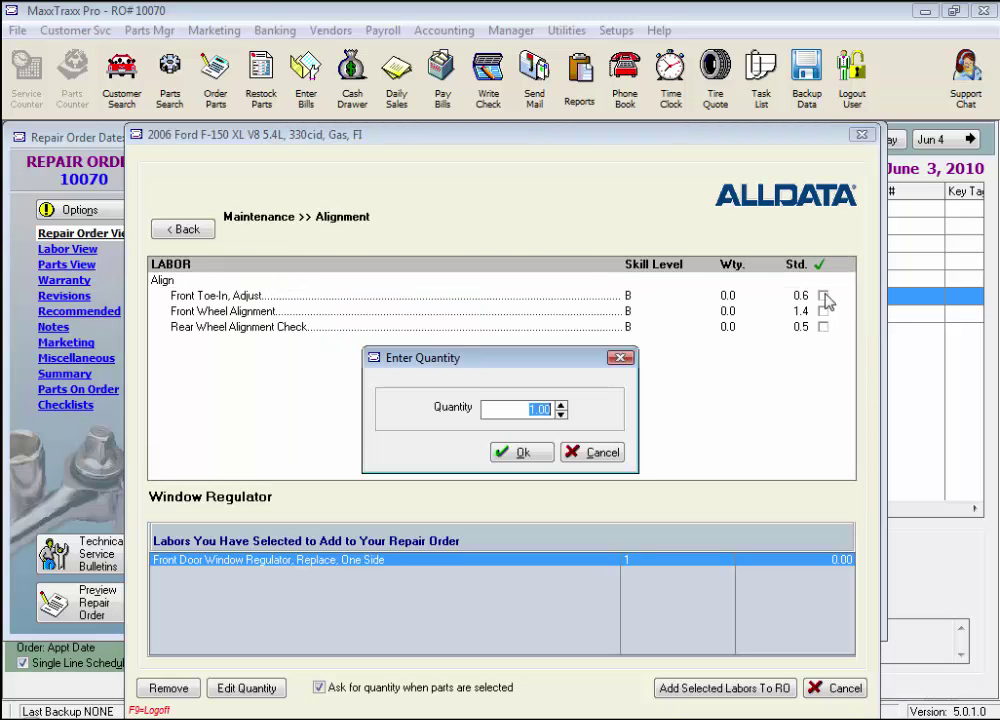
left_click(527, 457)
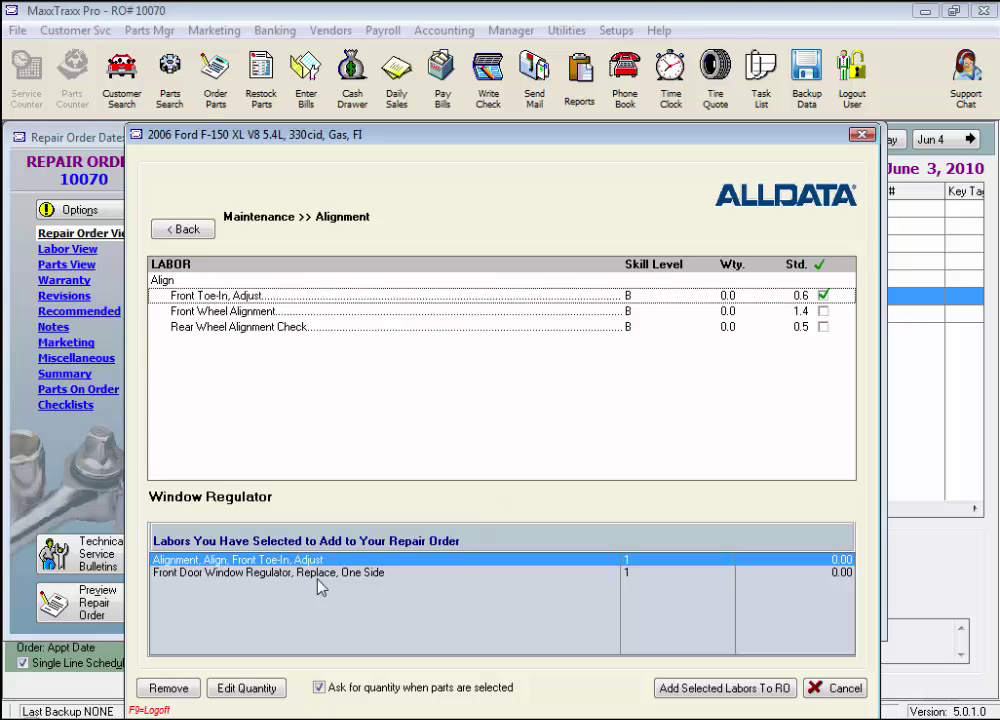
left_click(170, 690)
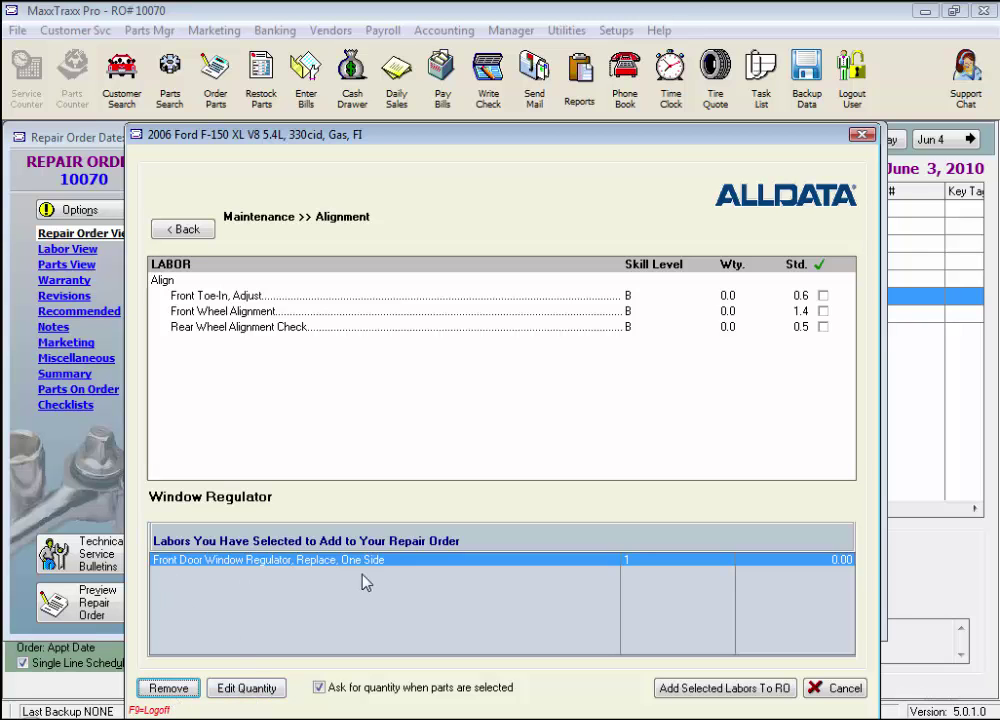
- Add the queued Front Door Window Regulator labor (90.00) to the R/O with Tech 1 set to BC
left_click(724, 689)
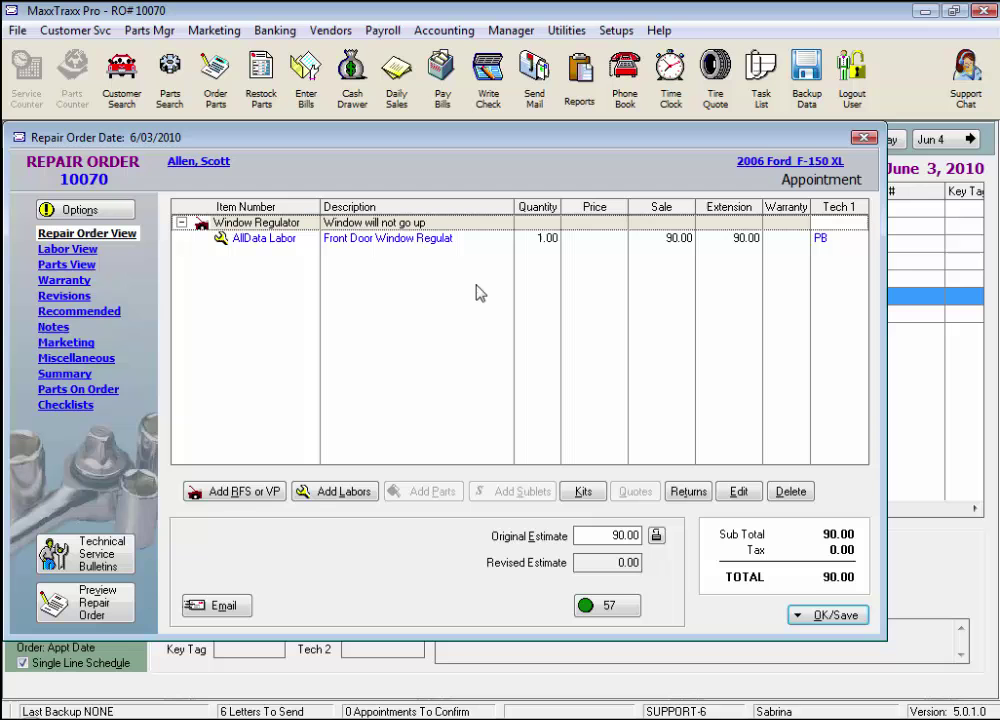
double_click(437, 241)
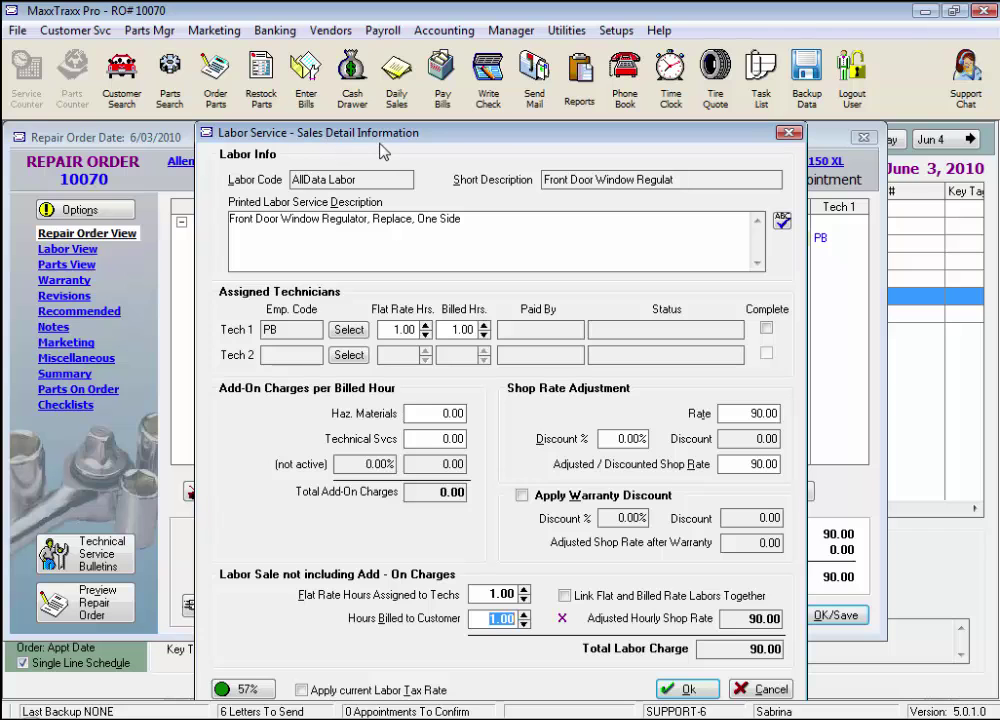
left_click(683, 180)
left_click(335, 340)
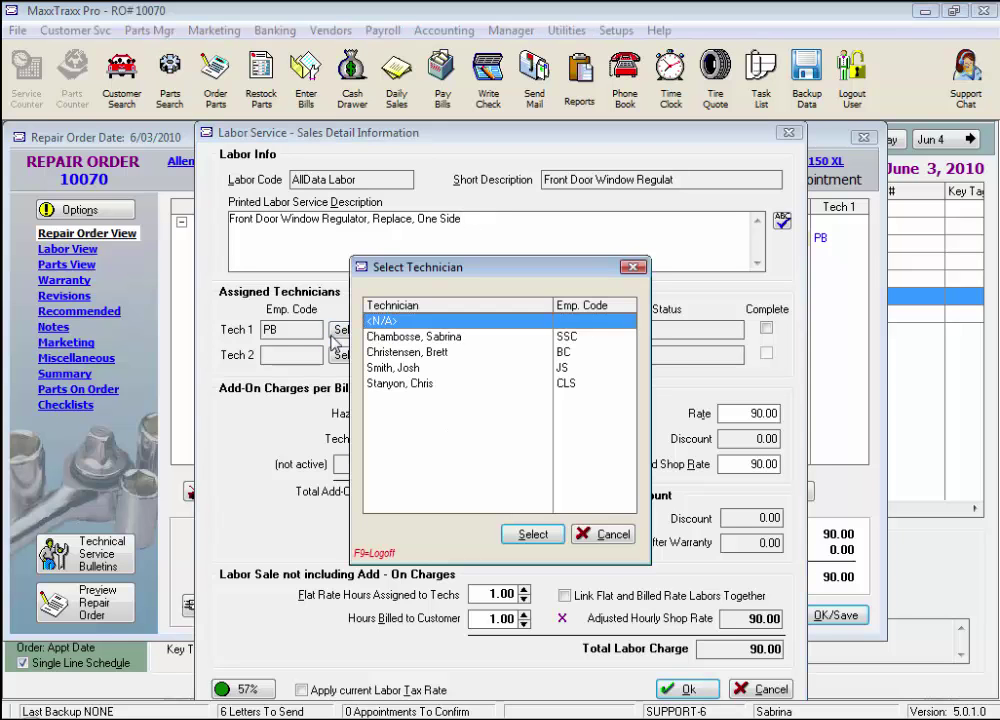
double_click(411, 351)
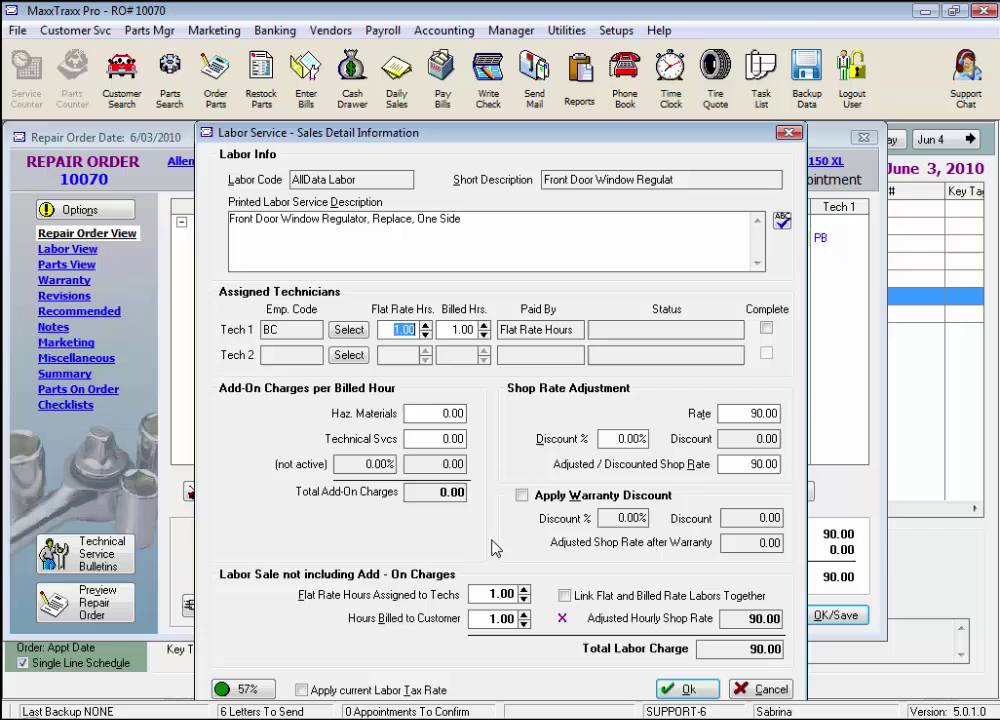
left_click(502, 619)
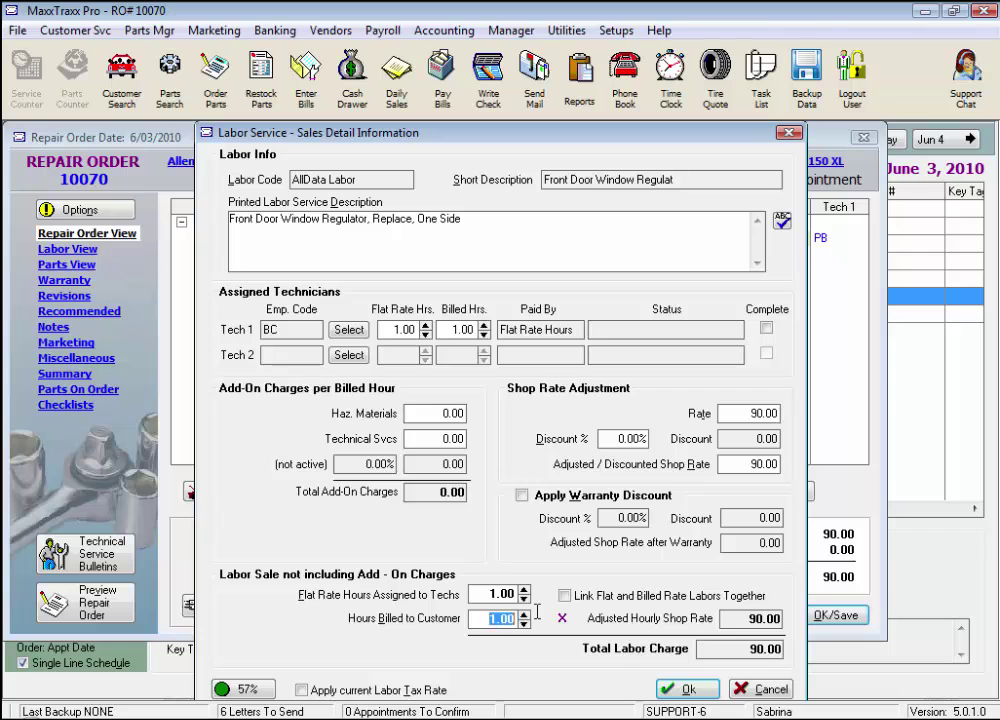
left_click(688, 689)
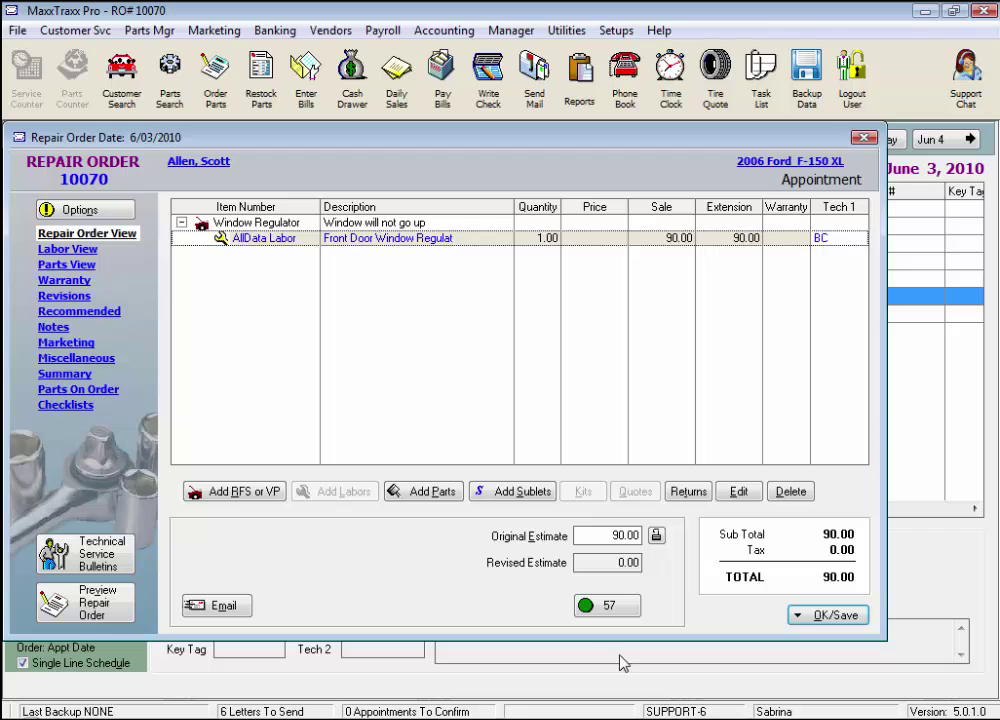
- Save repair order 10070 with Save Only, returning to the Service Counter schedule
left_click(384, 223)
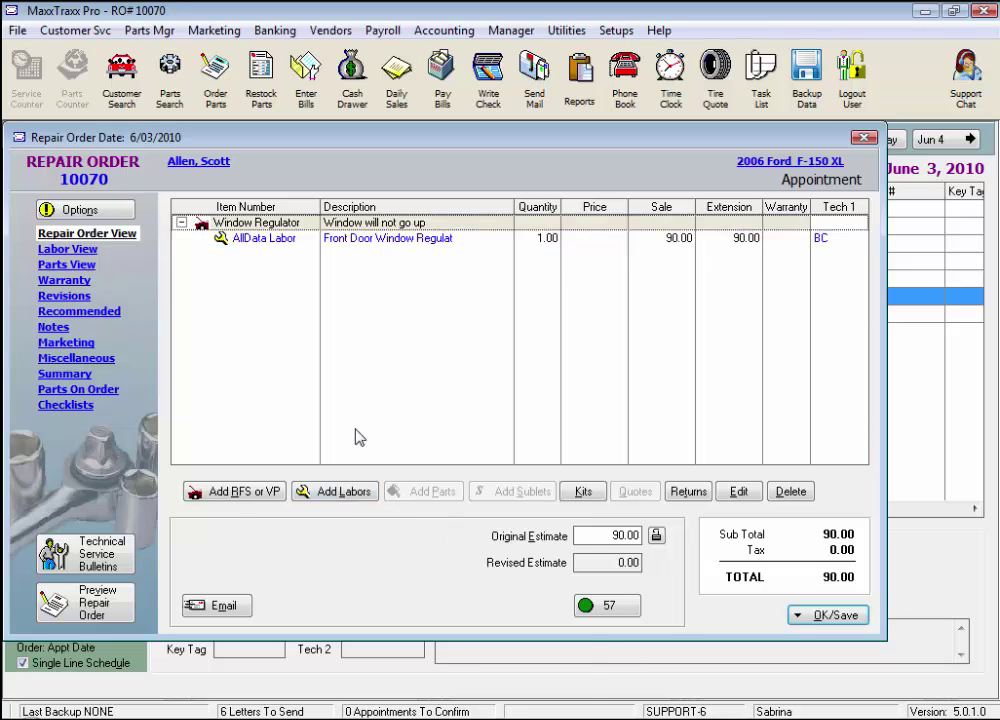
left_click(347, 496)
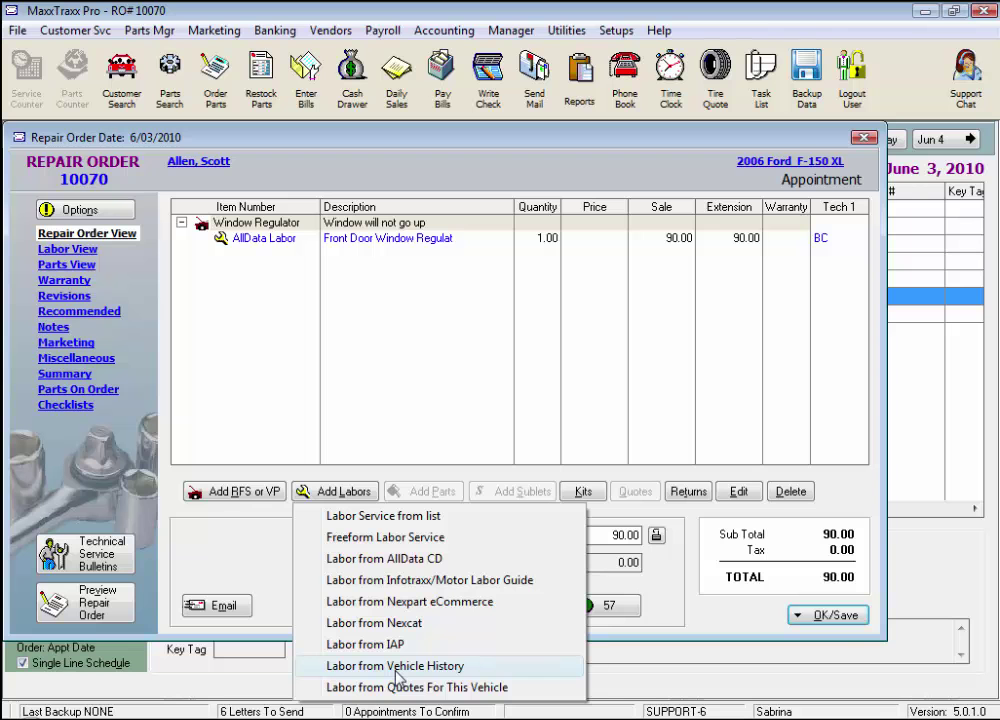
left_click(850, 617)
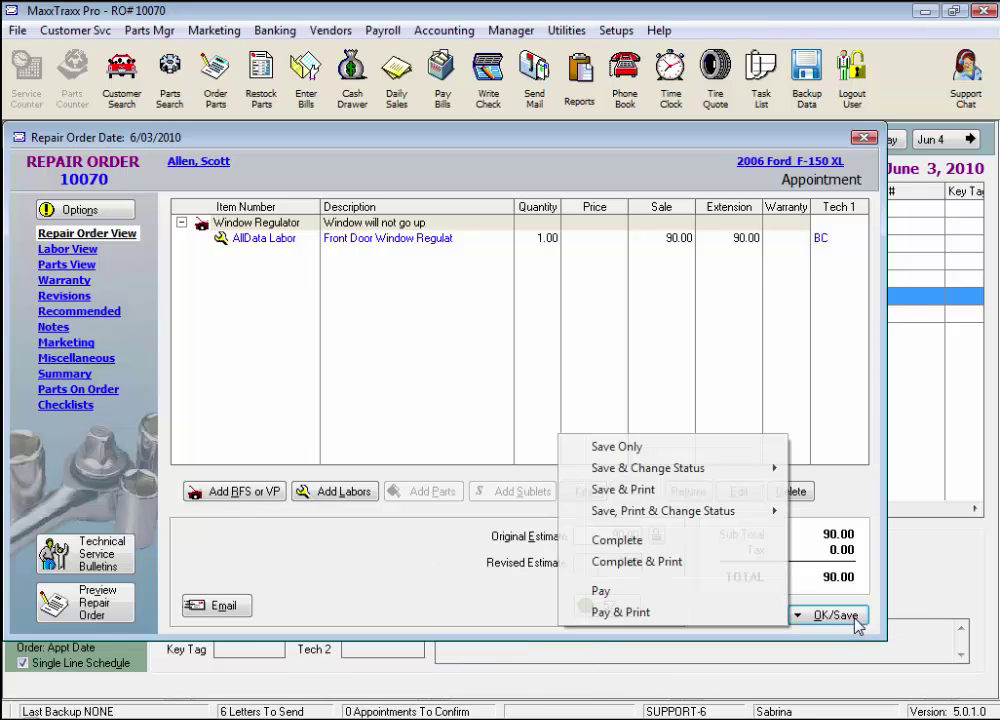
left_click(659, 450)
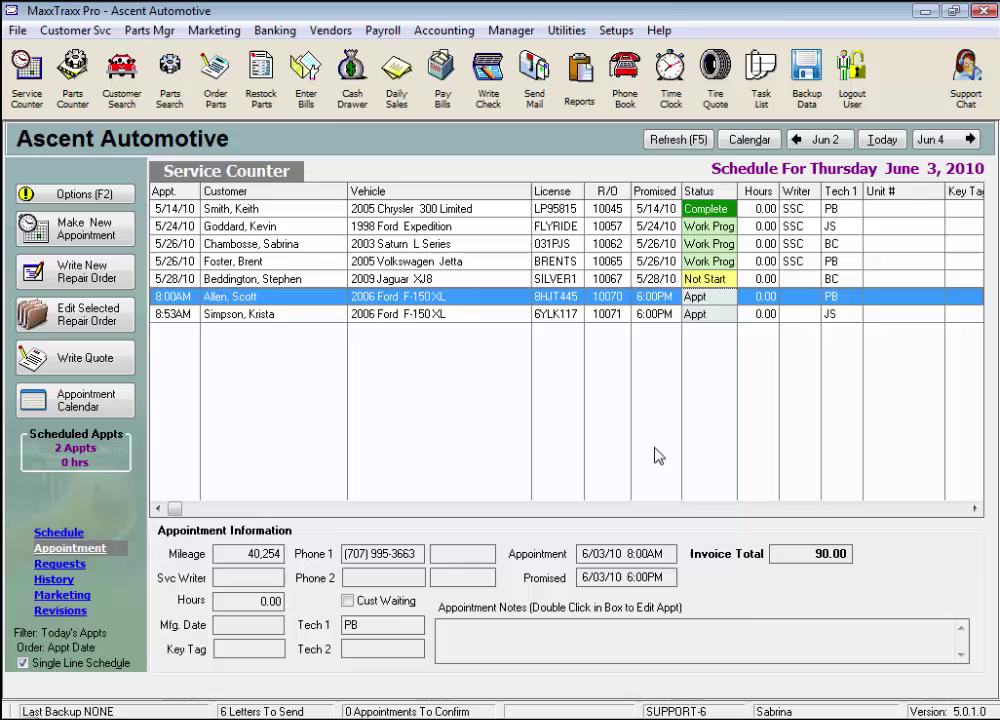